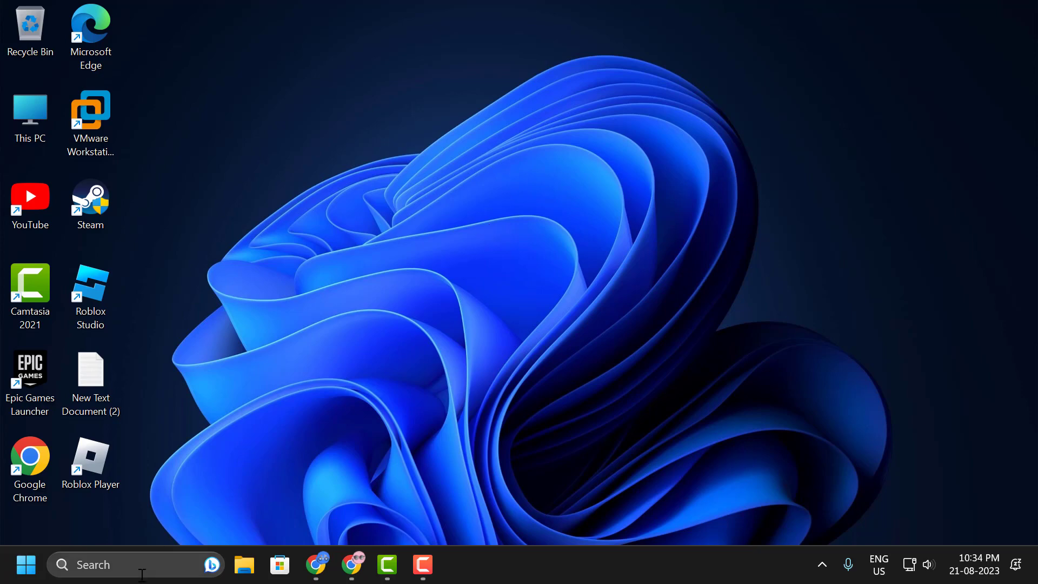
# - Bring up the Run box from the Start right-click menu with %localappdata% entered
pyautogui.rightClick(26, 565)
pyautogui.click(47, 467)
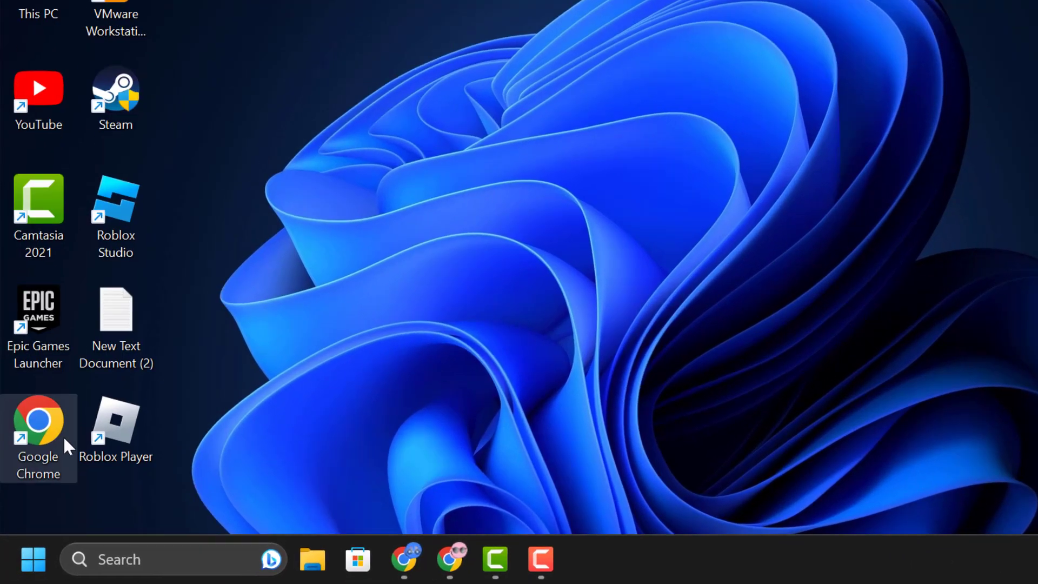
pyautogui.write('%localappdata%')
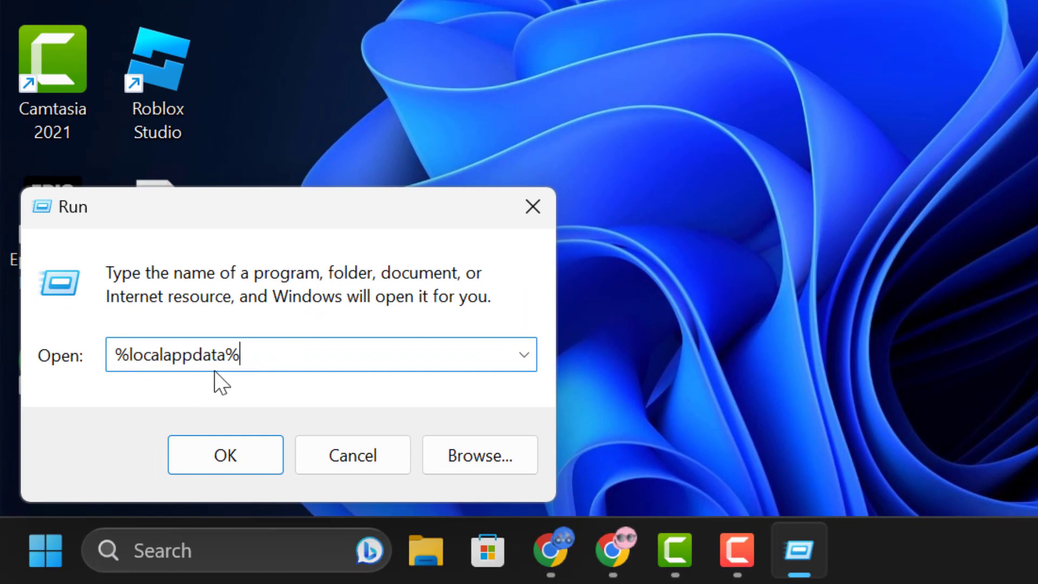
# - Open the Local app data folder and navigate into Roblox's logs folder
pyautogui.click(243, 454)
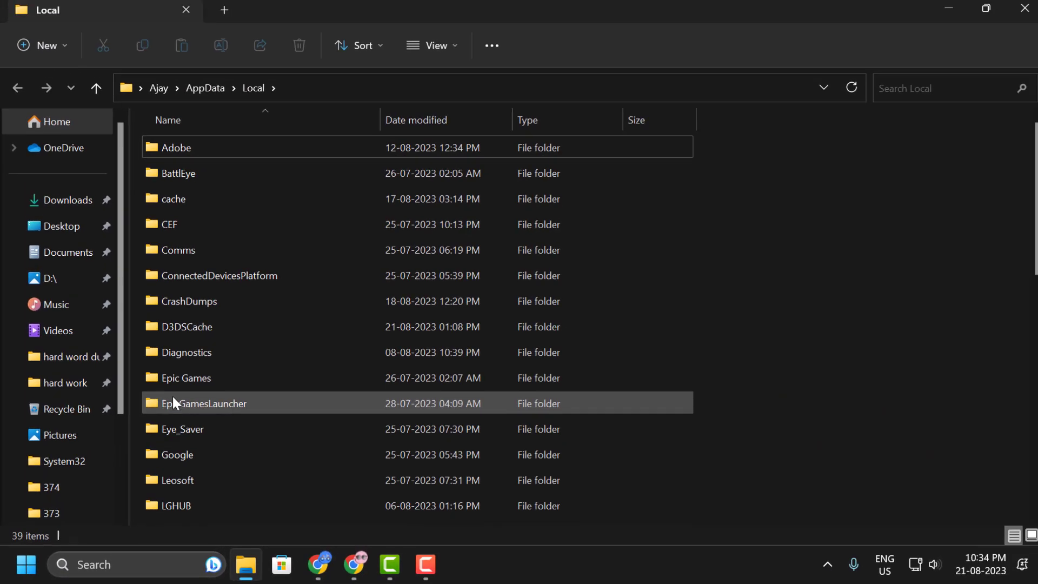
pyautogui.click(179, 308)
pyautogui.scroll(-8, 179, 307)
pyautogui.click(185, 186)
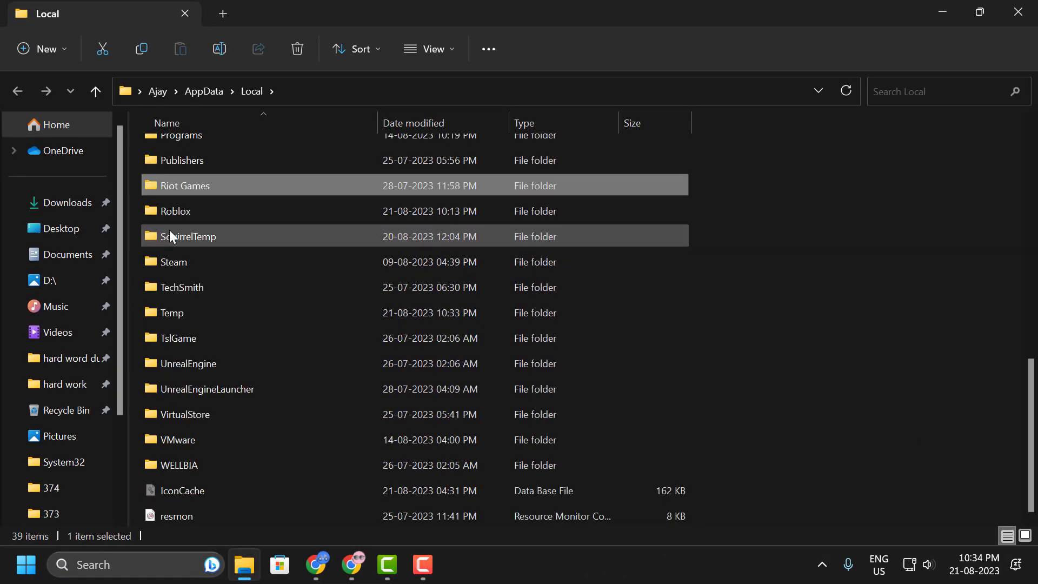
pyautogui.click(183, 211)
pyautogui.doubleClick(184, 211)
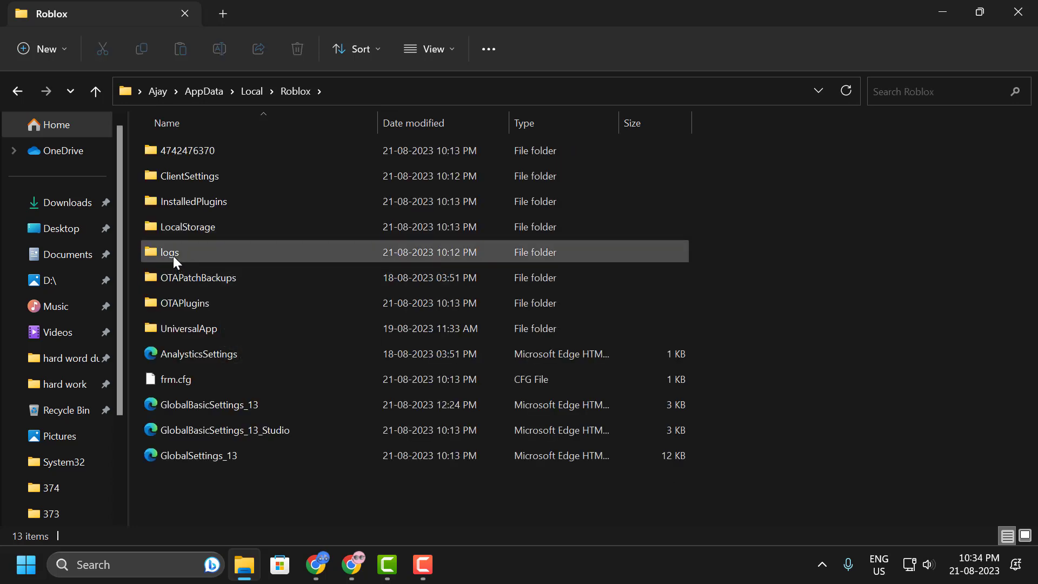
pyautogui.doubleClick(180, 253)
# - Select all 13 log files in the logs folder and delete them
pyautogui.click(185, 277)
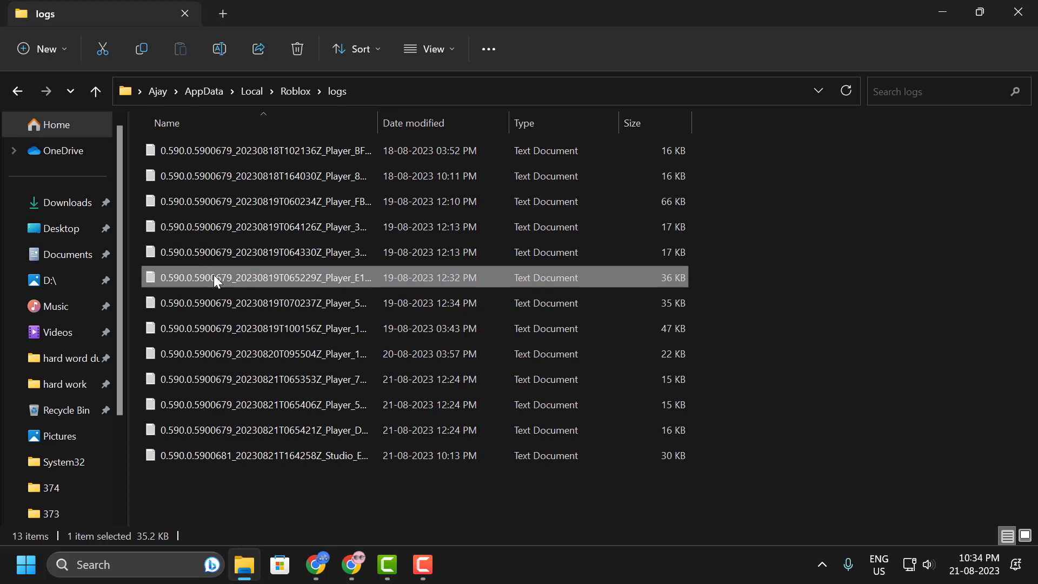
pyautogui.hotkey('ctrl', 'a')
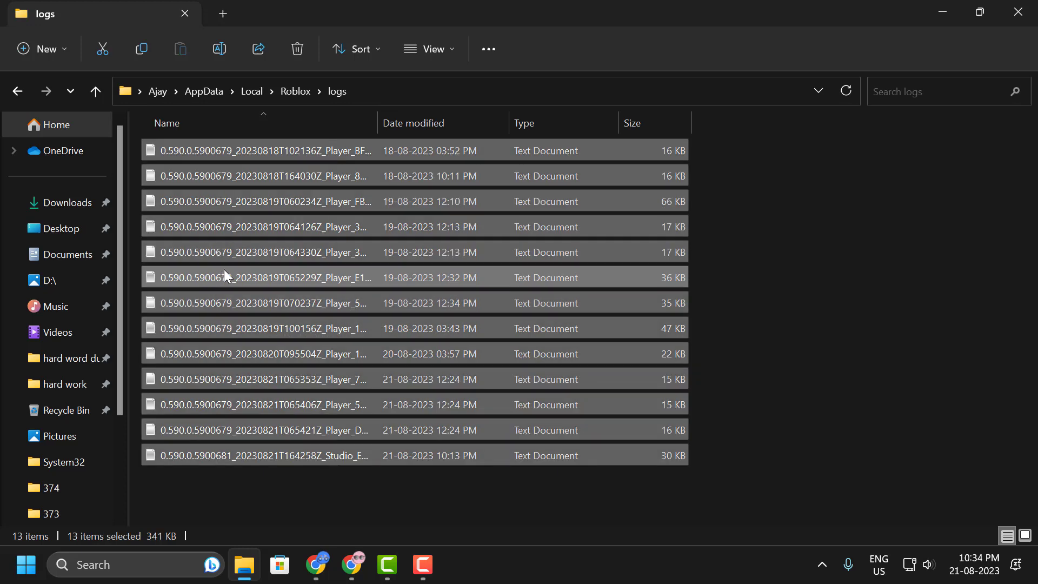
pyautogui.rightClick(224, 269)
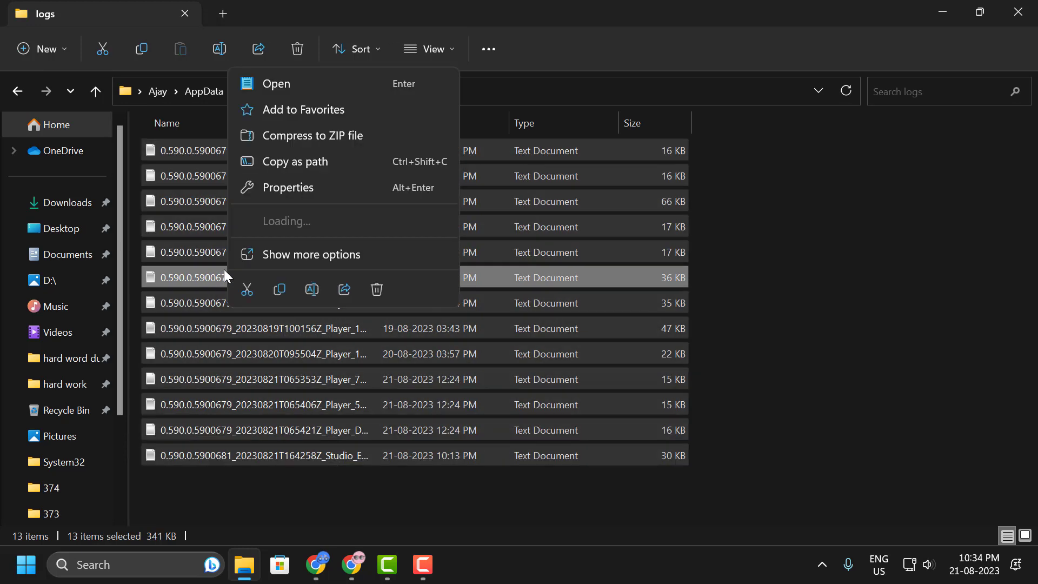
pyautogui.click(373, 291)
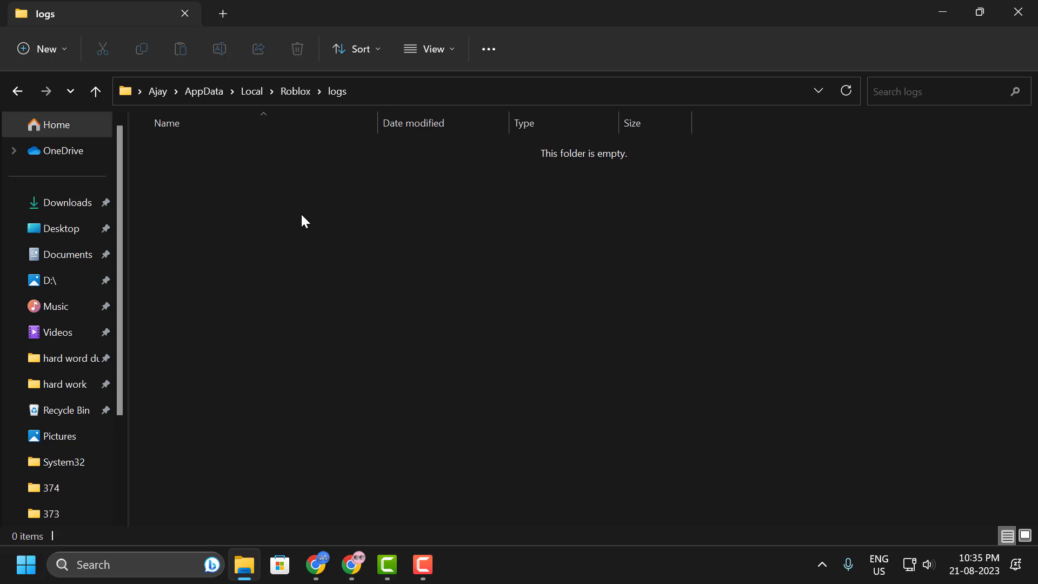
# - Go back to Local, open Temp, and delete the Roblox folder inside it
pyautogui.click(251, 91)
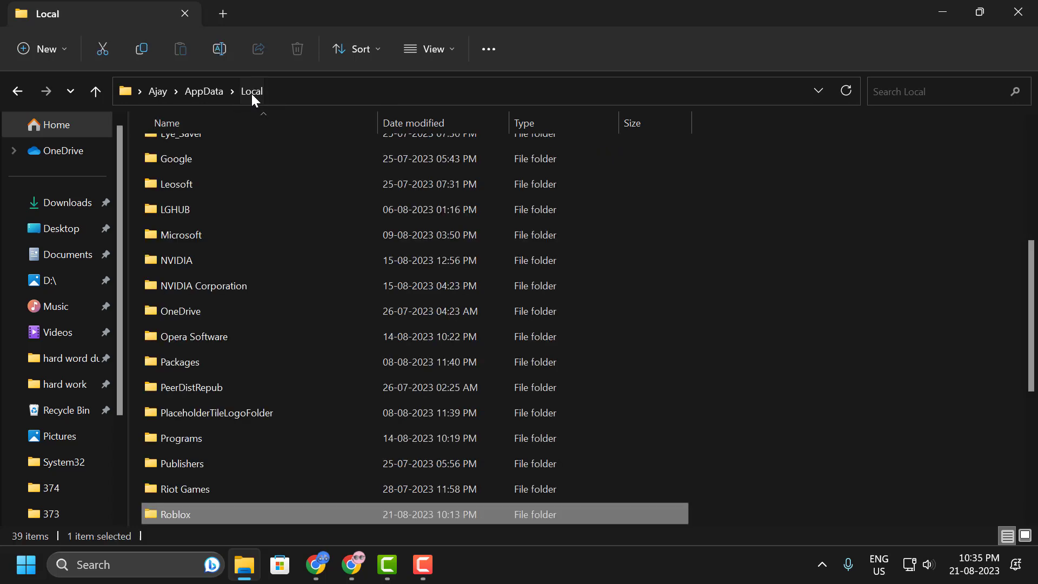
pyautogui.scroll(-2, 186, 413)
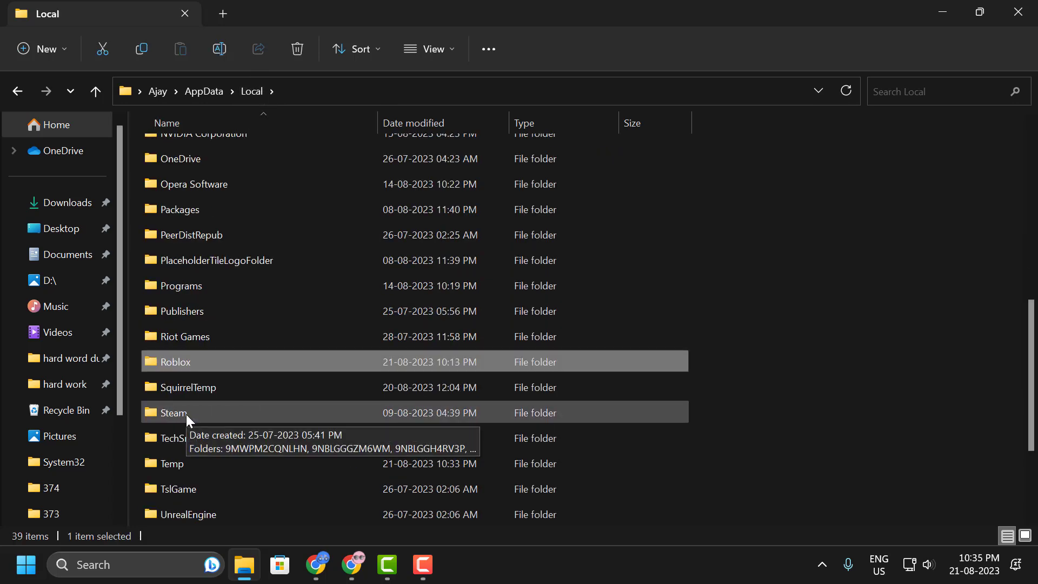
pyautogui.click(187, 461)
pyautogui.doubleClick(187, 461)
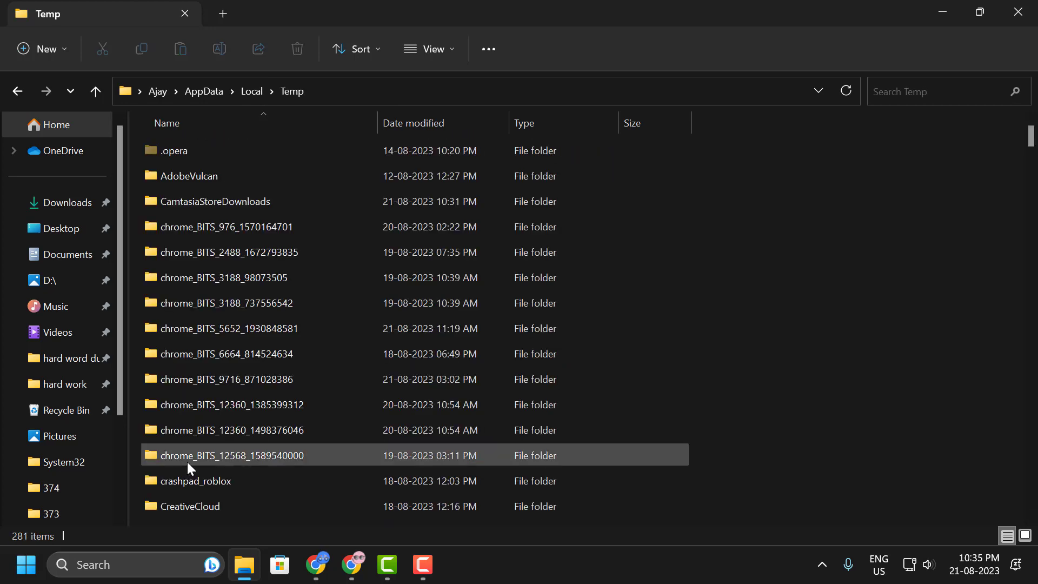
pyautogui.click(212, 323)
pyautogui.press('r')
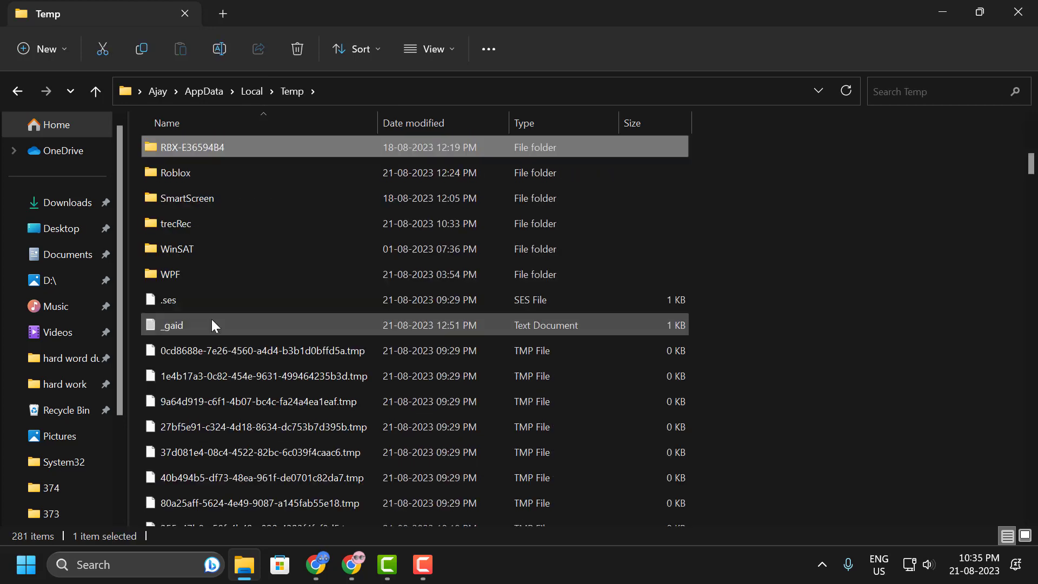
pyautogui.click(183, 174)
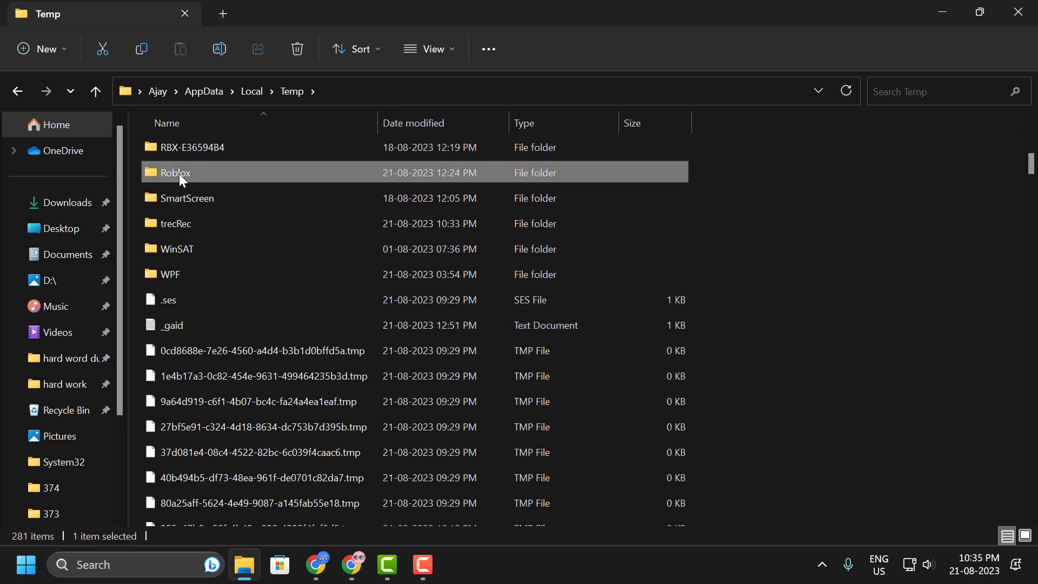
pyautogui.rightClick(179, 174)
pyautogui.click(298, 160)
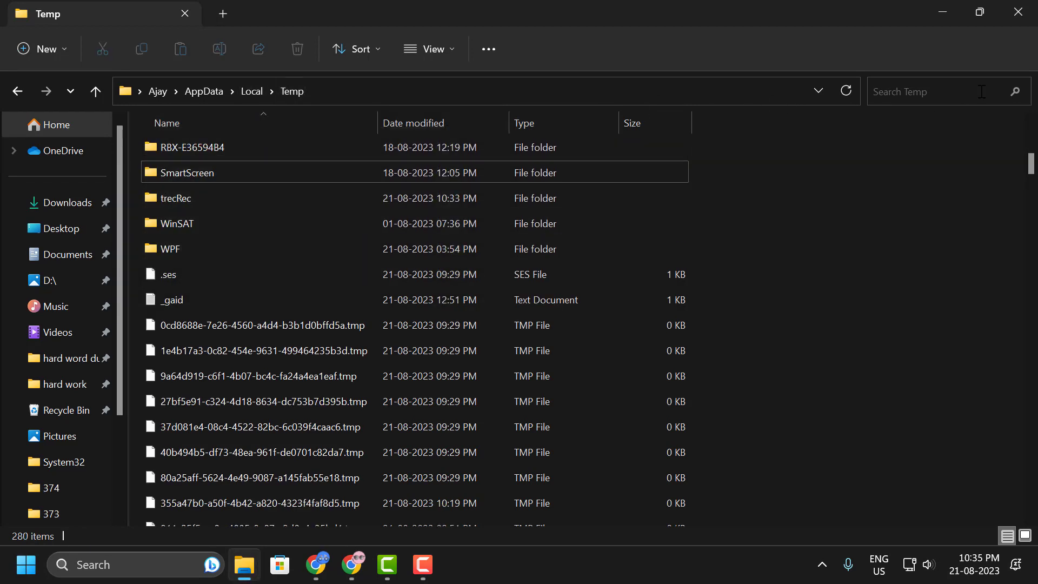
# - Close File Explorer and search Windows for 'view advanced system settings'
pyautogui.click(1032, 10)
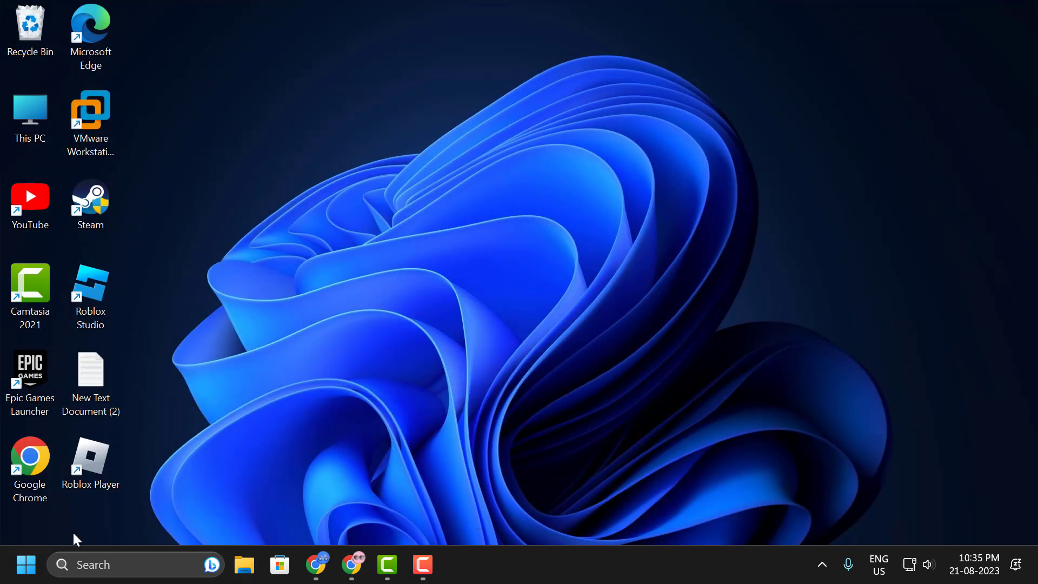
pyautogui.click(105, 560)
pyautogui.write('view advanced system setti')
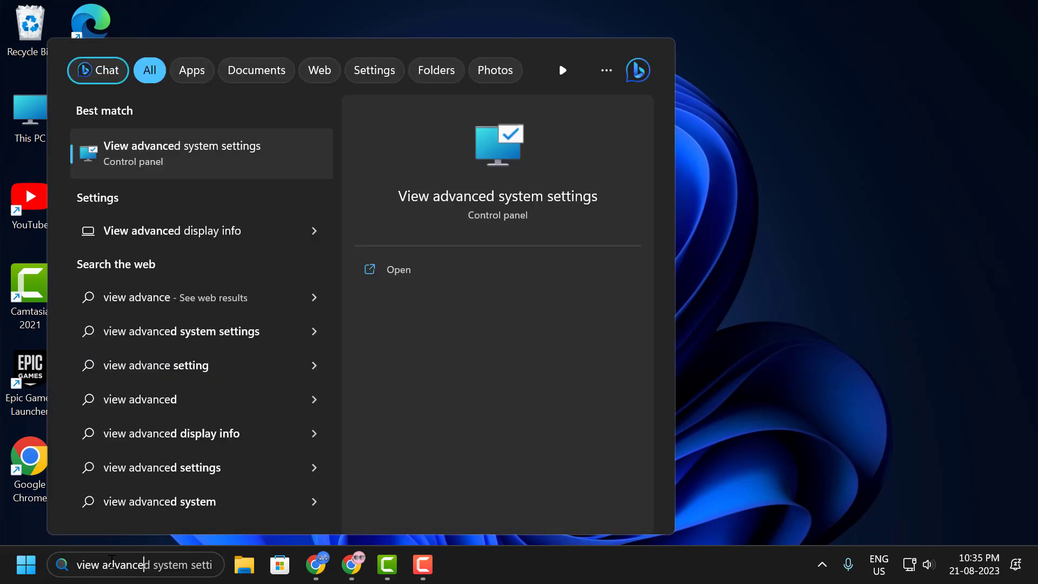
pyautogui.press('BackSpace')
pyautogui.press('BackSpace')
pyautogui.press('BackSpace')
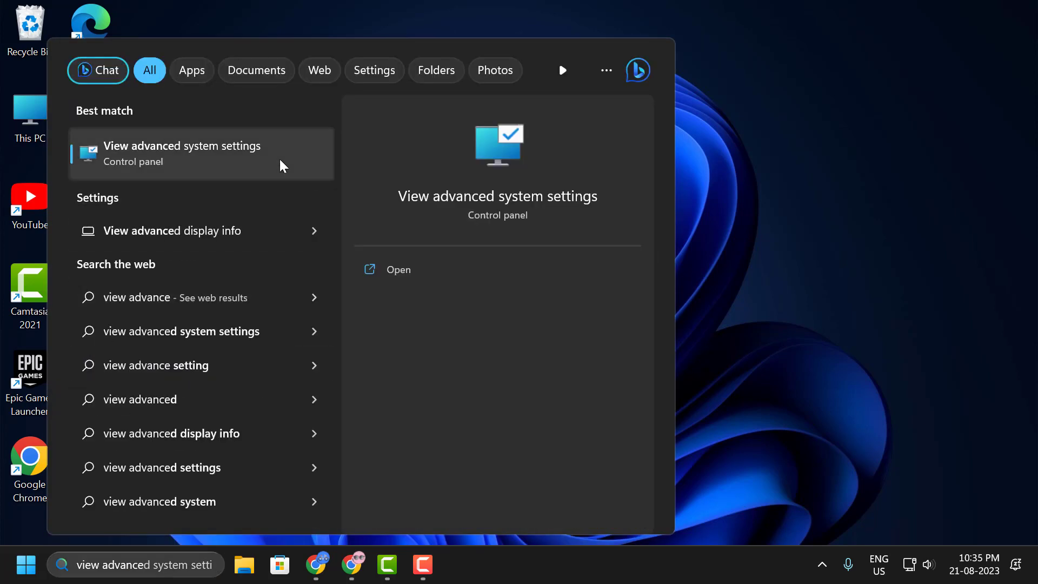
# - Set visual effects to 'Adjust for best performance' in Performance Options, apply, and close System Properties
pyautogui.click(214, 165)
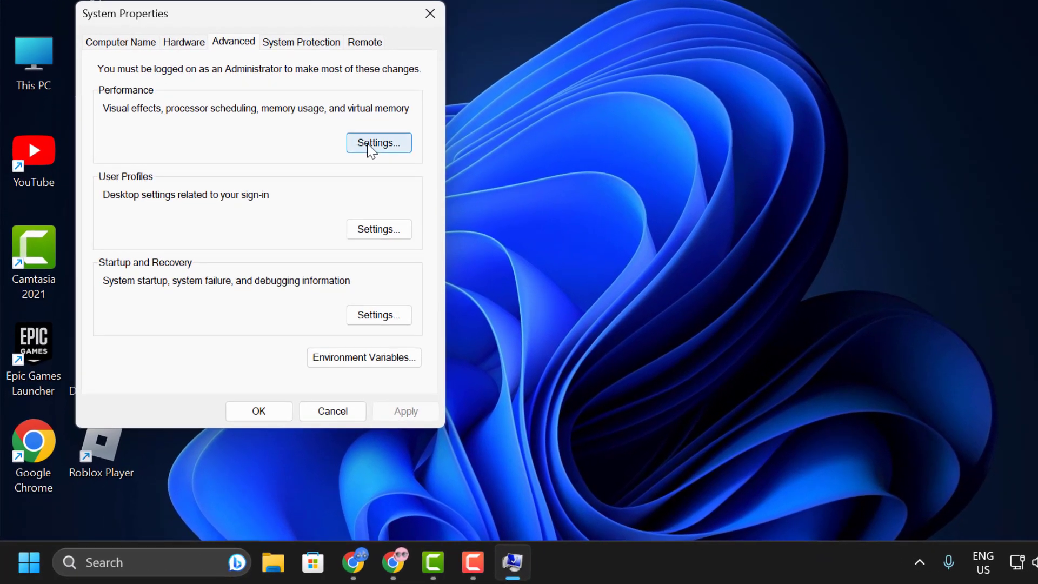
pyautogui.click(343, 184)
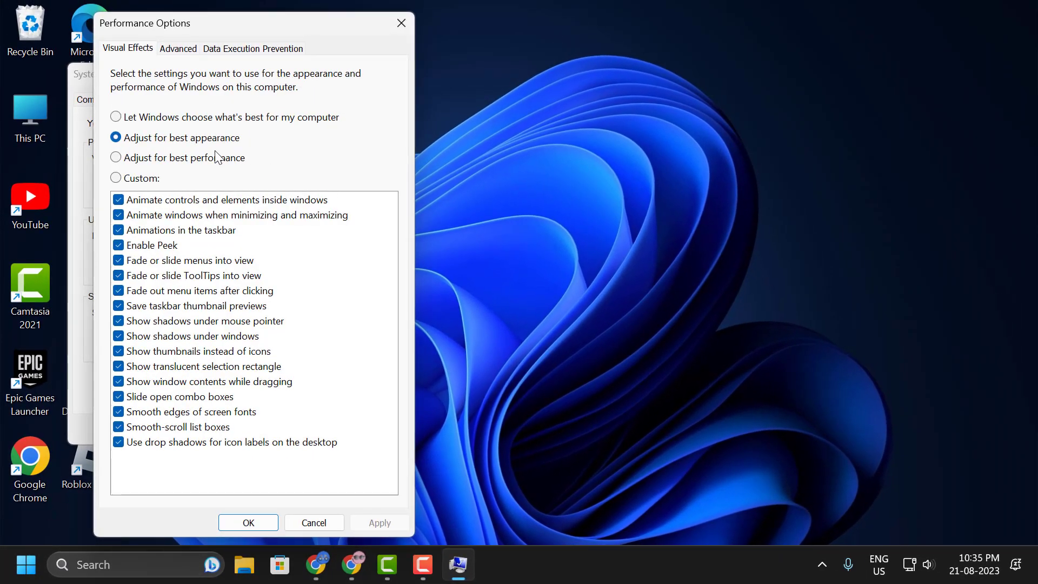
pyautogui.click(116, 160)
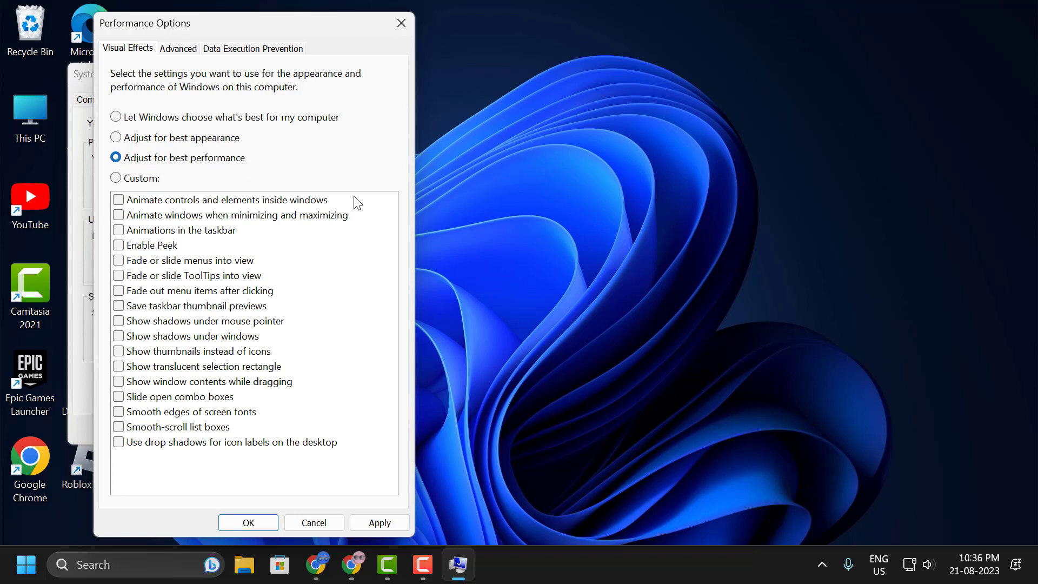
pyautogui.click(380, 523)
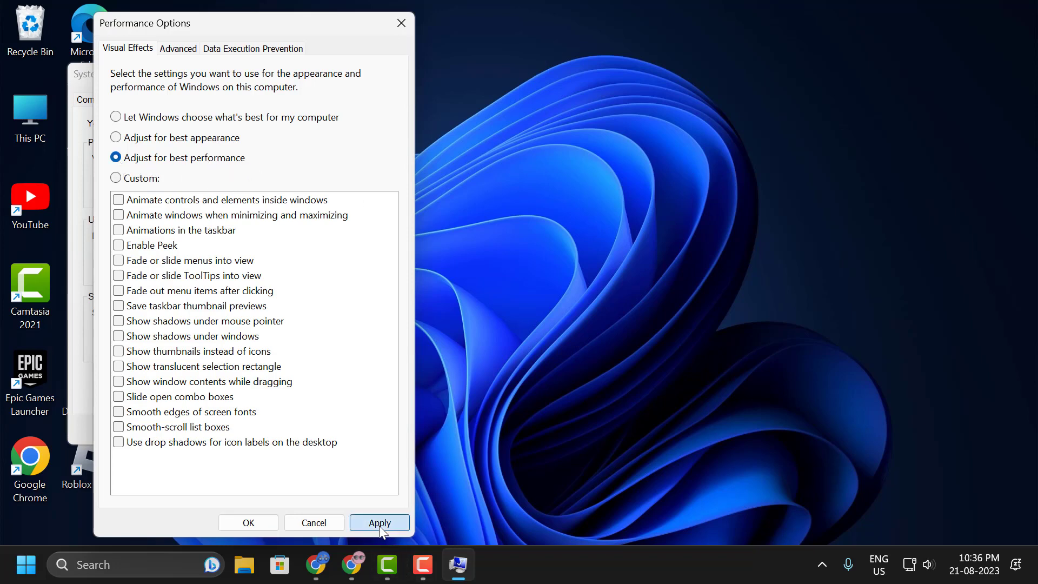
pyautogui.click(253, 524)
pyautogui.click(231, 429)
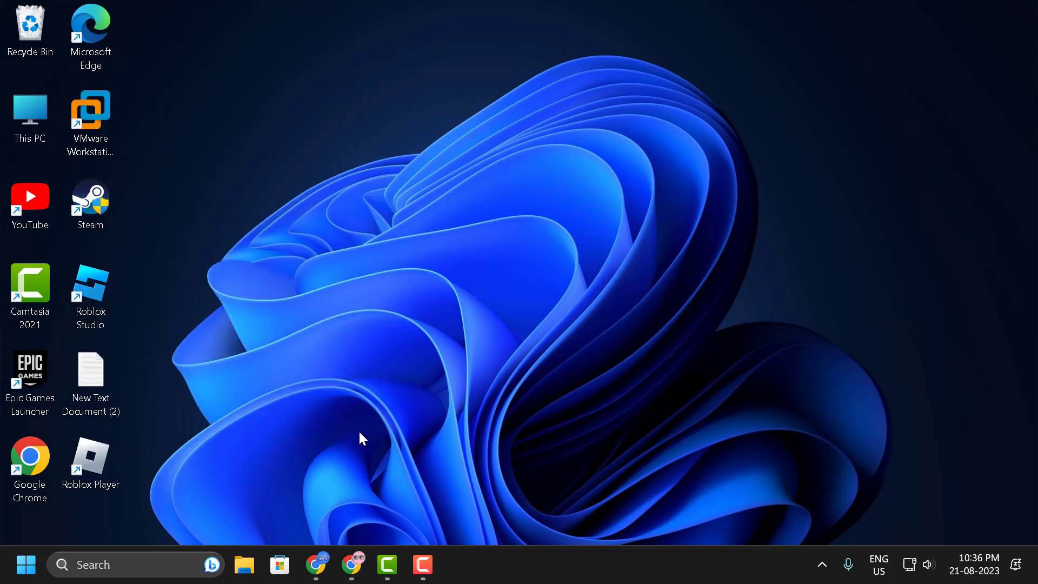
# - Set the Roblox Player shortcut to run in Windows 8 compatibility mode and apply it
pyautogui.rightClick(85, 464)
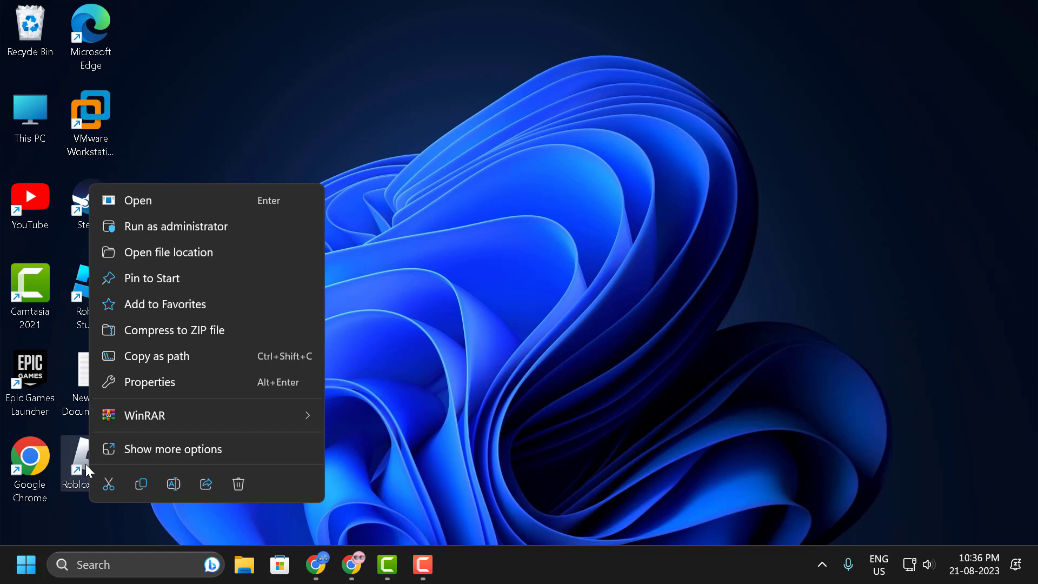
pyautogui.click(152, 385)
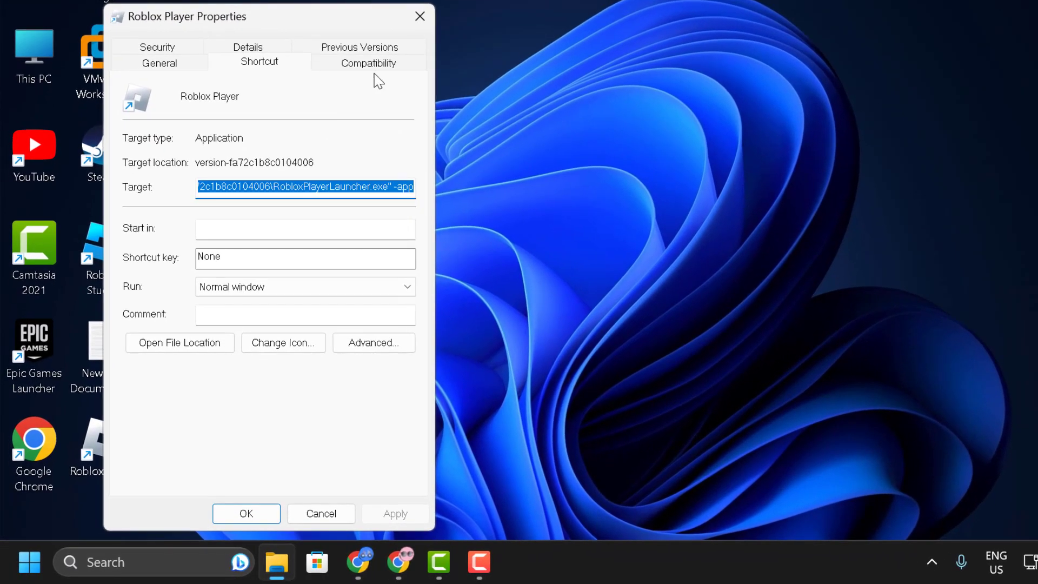
pyautogui.click(370, 68)
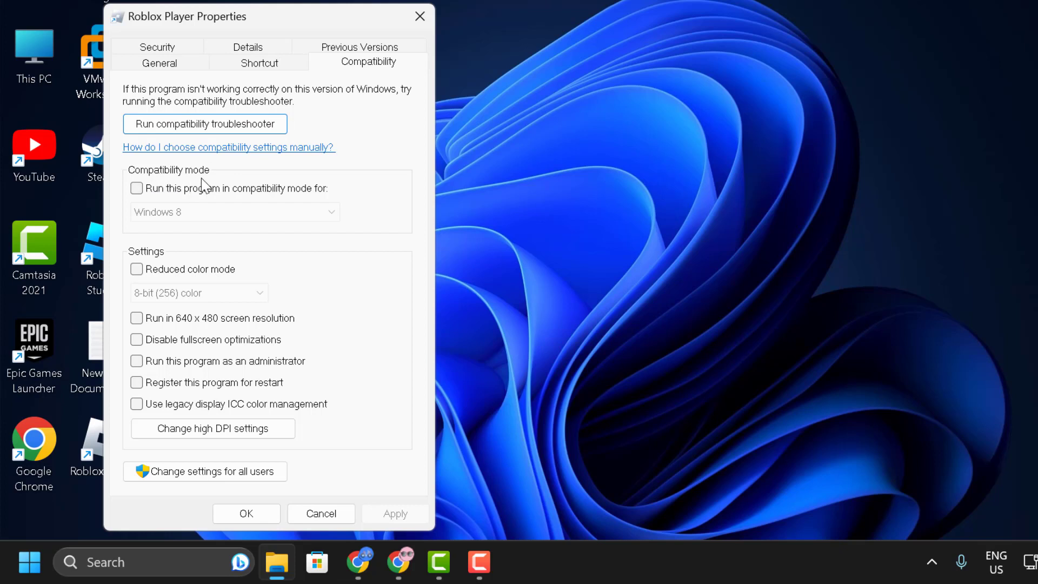
pyautogui.click(136, 189)
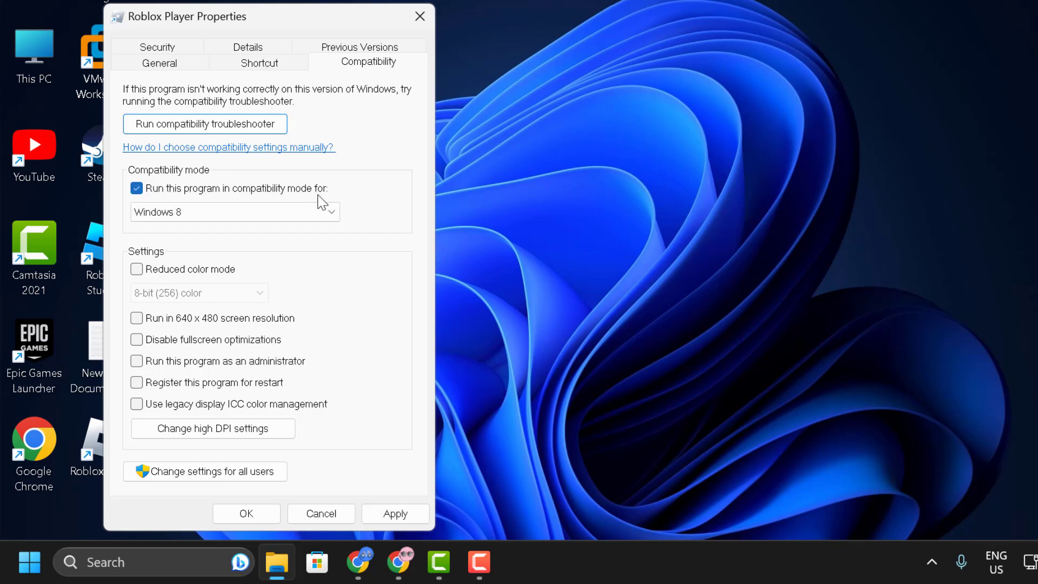
pyautogui.click(252, 213)
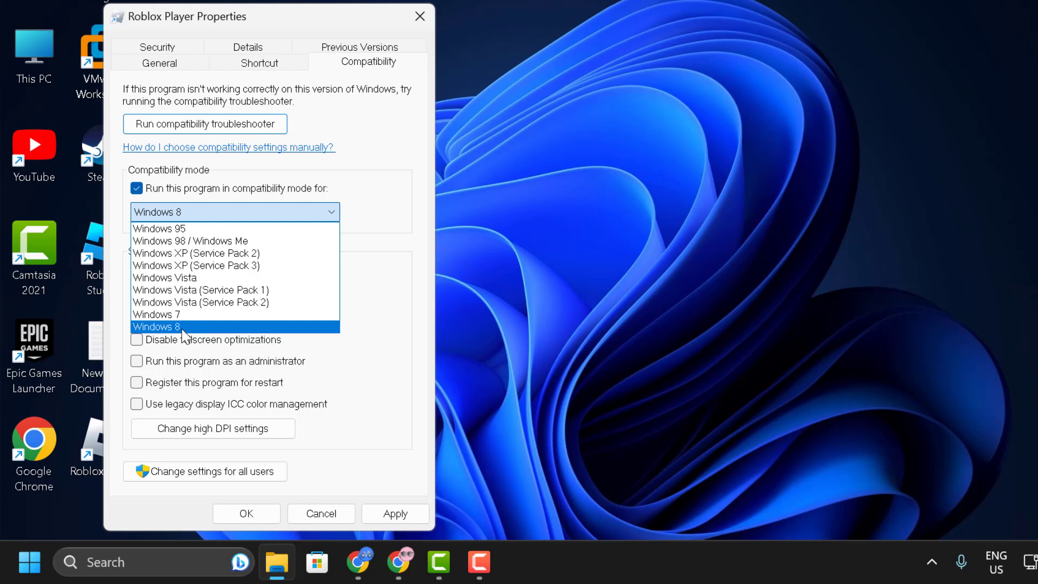
pyautogui.click(182, 329)
pyautogui.click(236, 214)
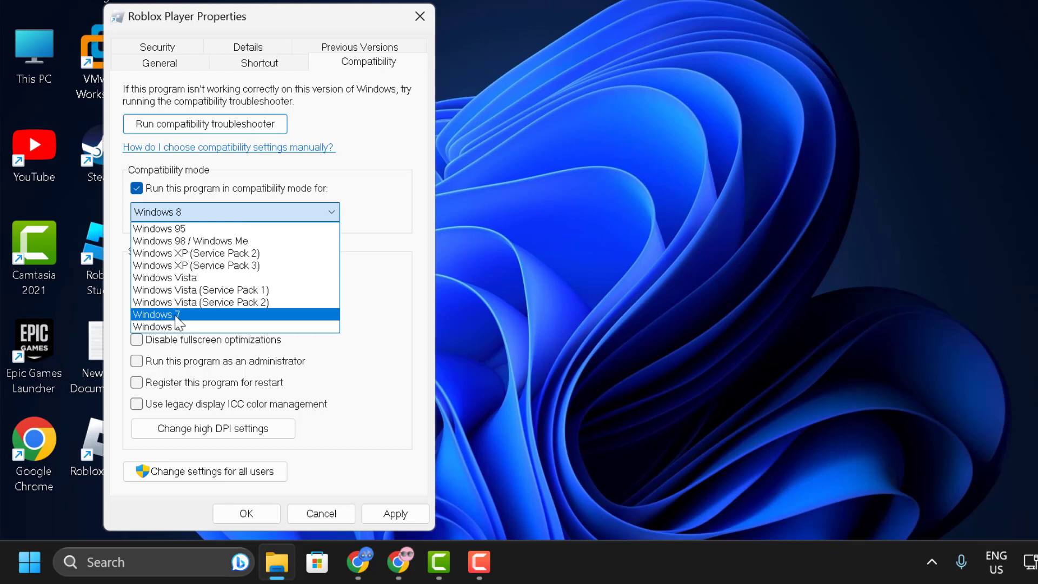
pyautogui.click(324, 216)
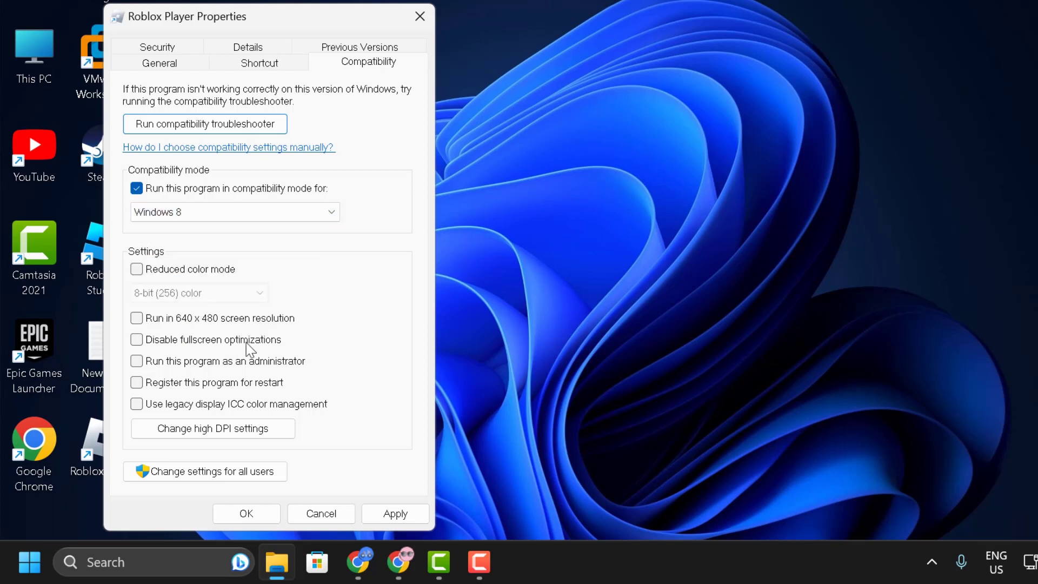
pyautogui.click(410, 523)
pyautogui.click(227, 523)
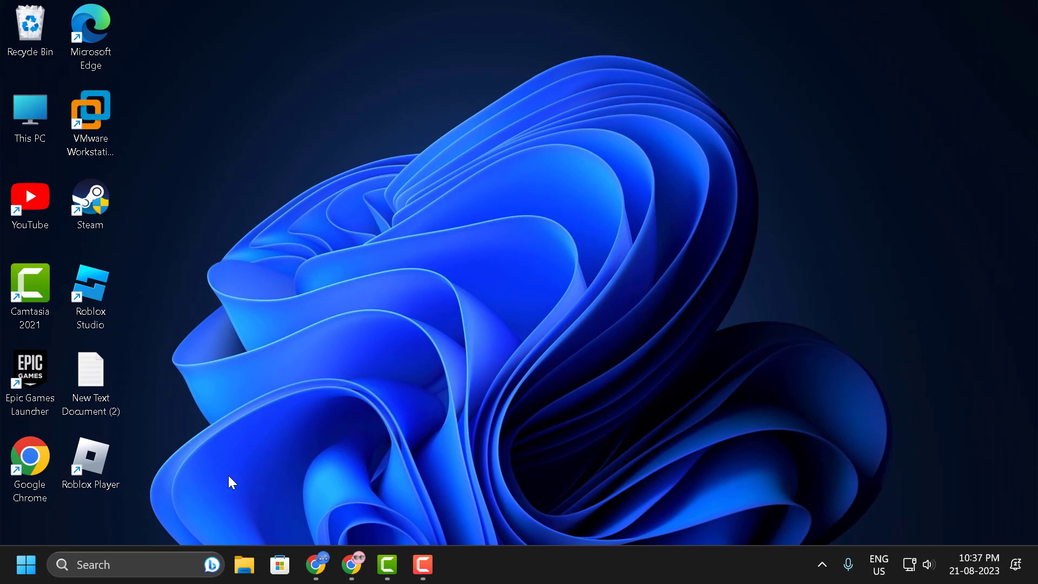
# - In Device Manager, search automatically for an updated NVIDIA GeForce GT 710 driver
pyautogui.rightClick(26, 565)
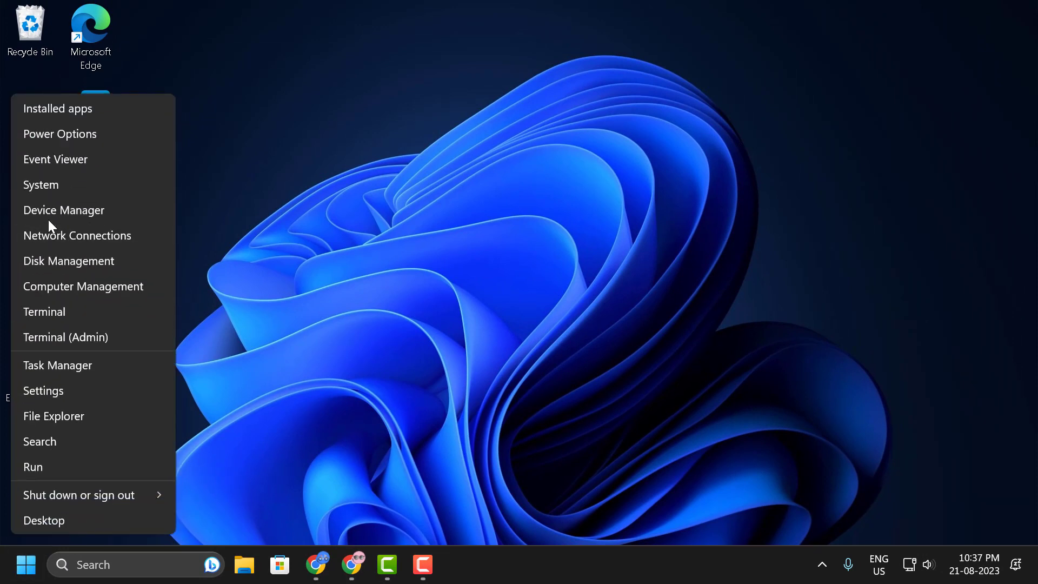
pyautogui.click(79, 213)
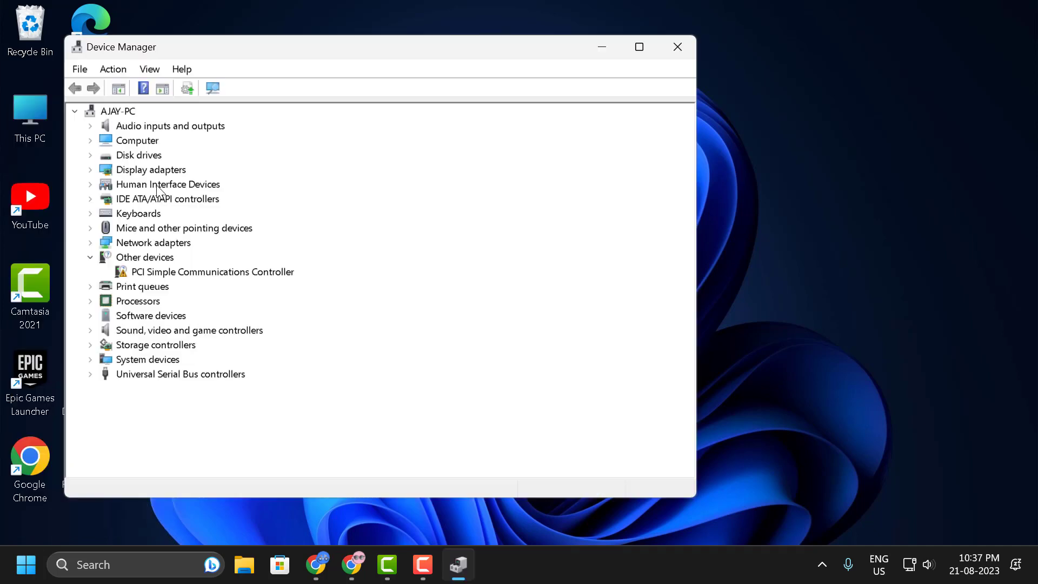
pyautogui.click(92, 170)
pyautogui.click(156, 184)
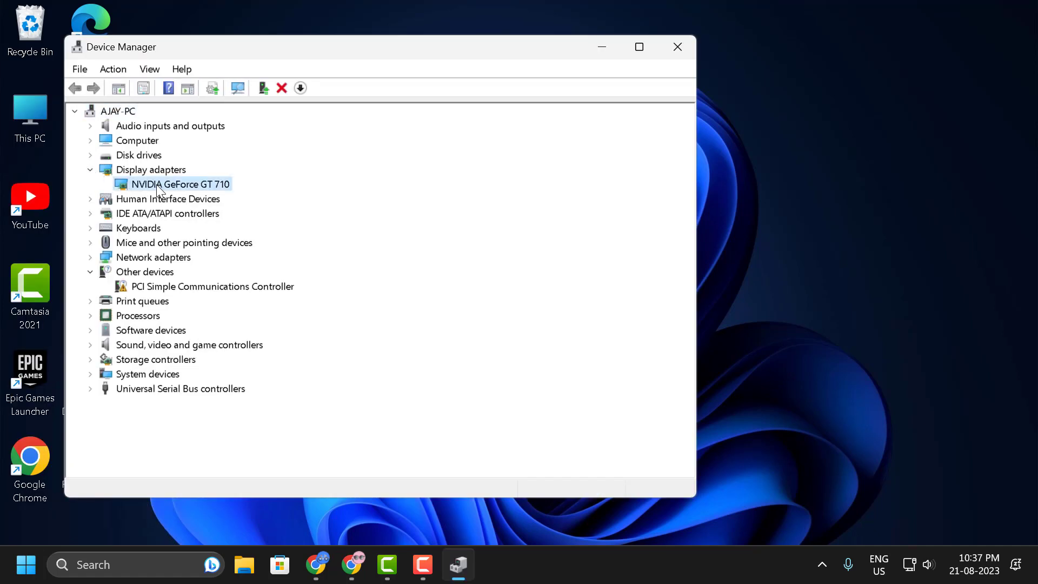
pyautogui.rightClick(156, 184)
pyautogui.click(191, 197)
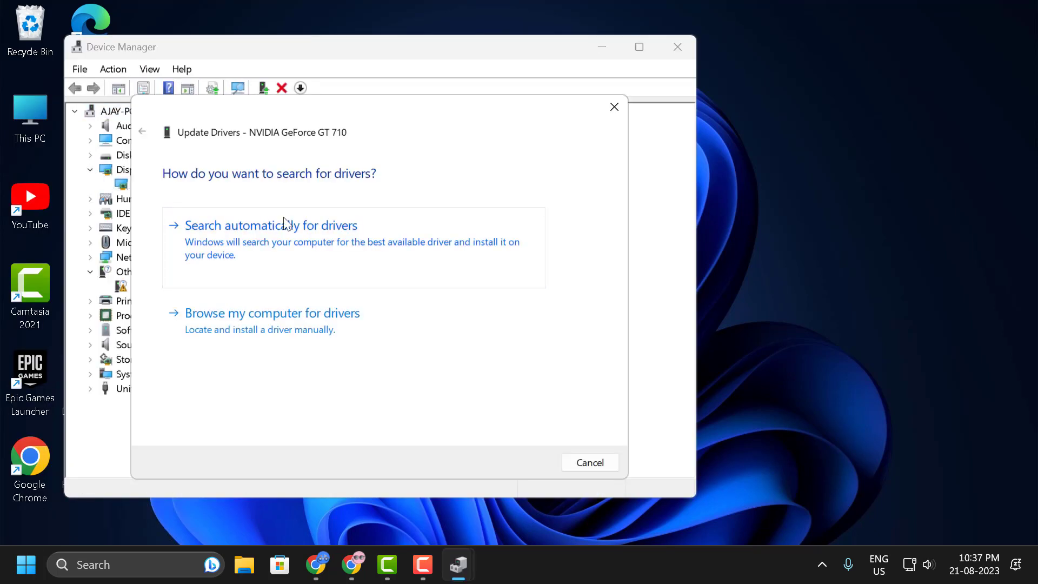
pyautogui.click(314, 241)
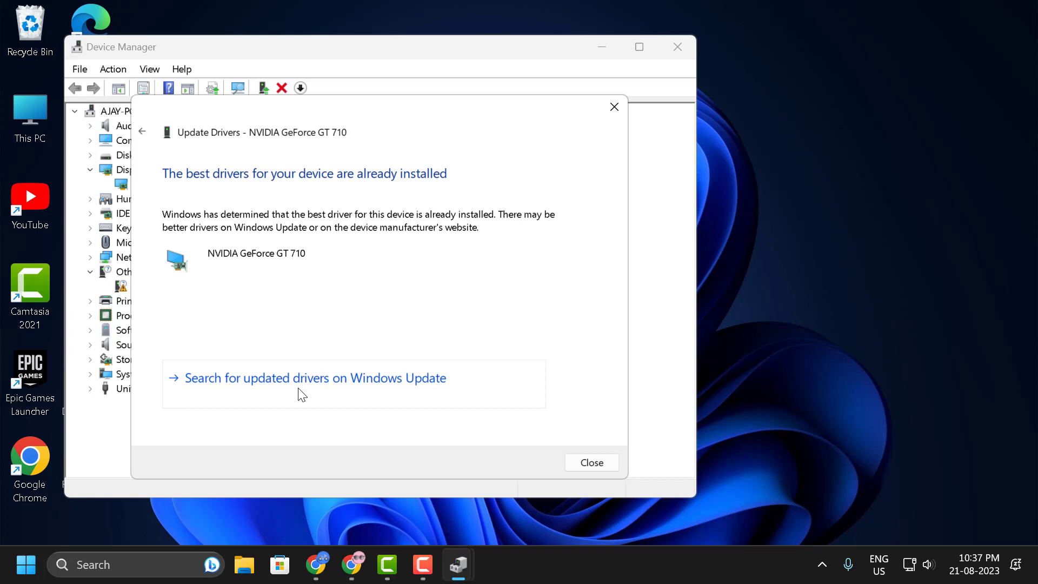
# - Check Windows Update for newer drivers, then close Windows Update and Device Manager
pyautogui.click(328, 389)
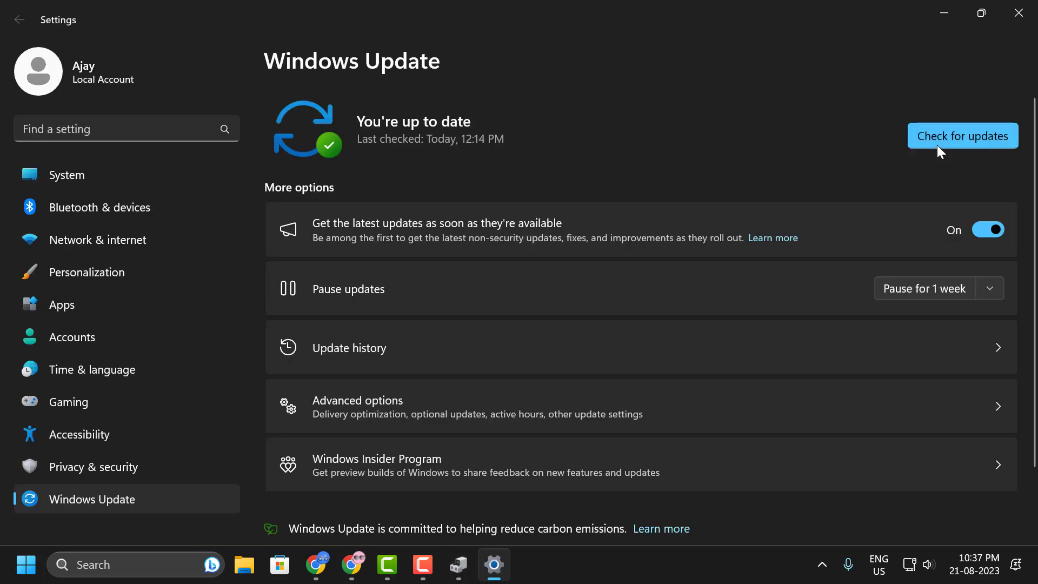
pyautogui.click(936, 145)
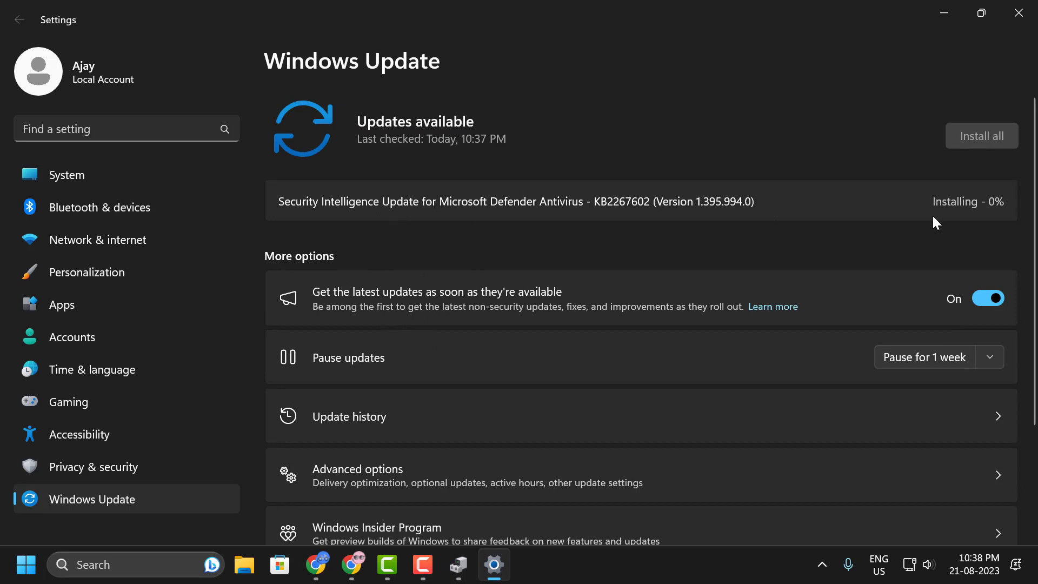
pyautogui.click(1018, 20)
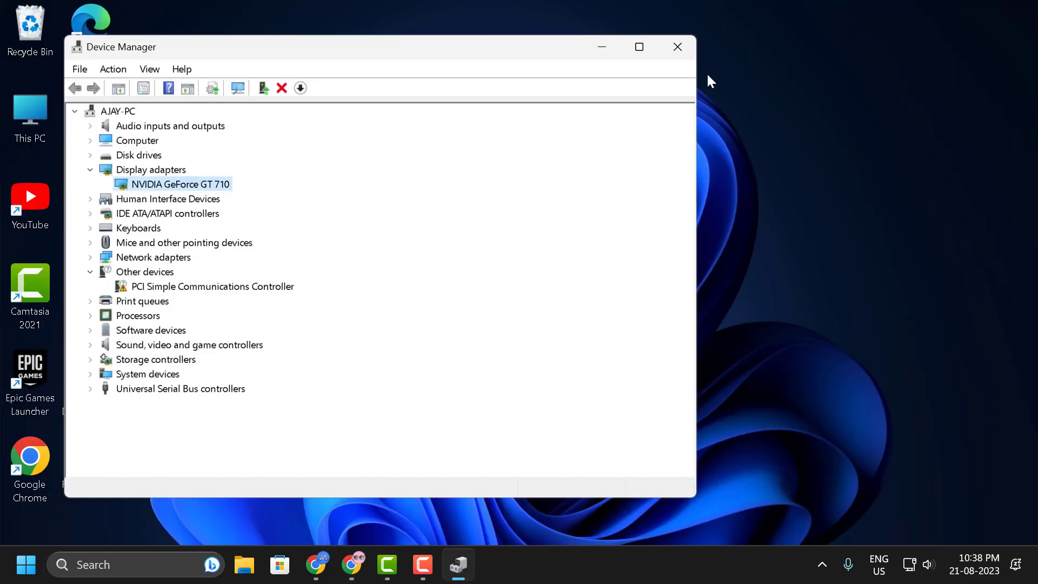
pyautogui.click(678, 47)
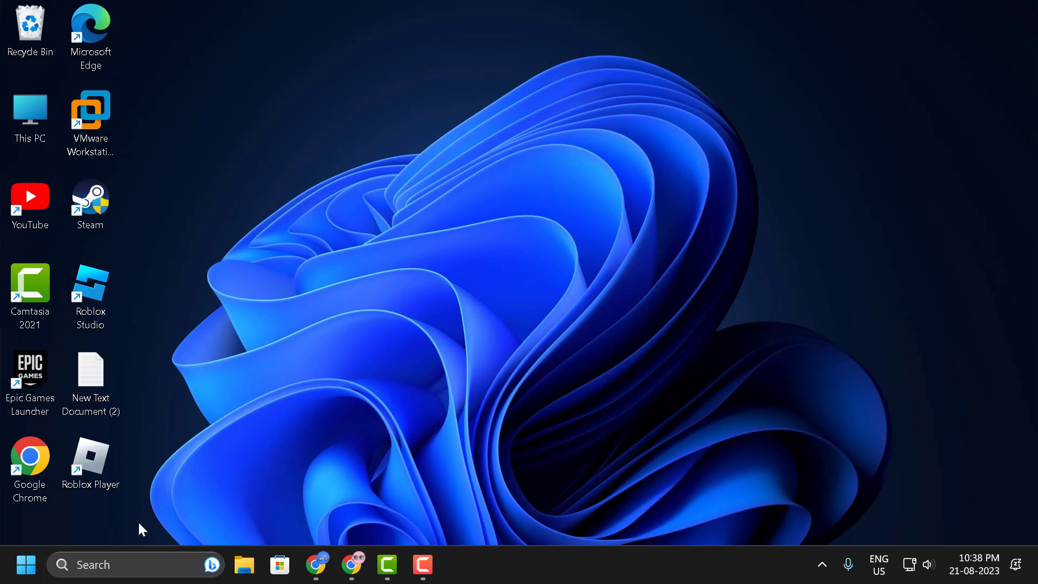
# - Run a Quick scan from Windows Security's Virus & threat protection, finding 0 threats, and close the app
pyautogui.click(138, 565)
pyautogui.write('w')
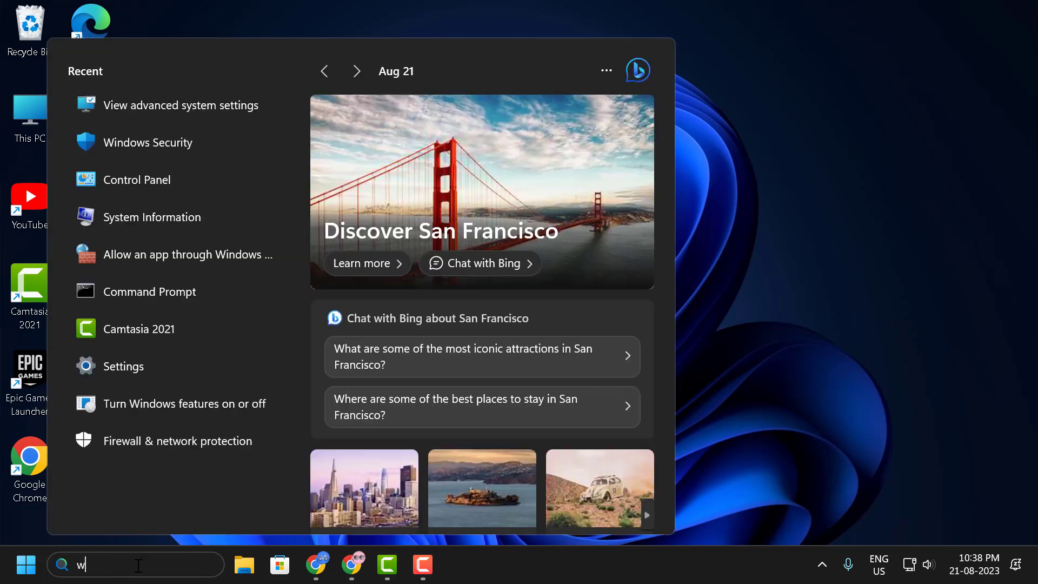
pyautogui.write('i')
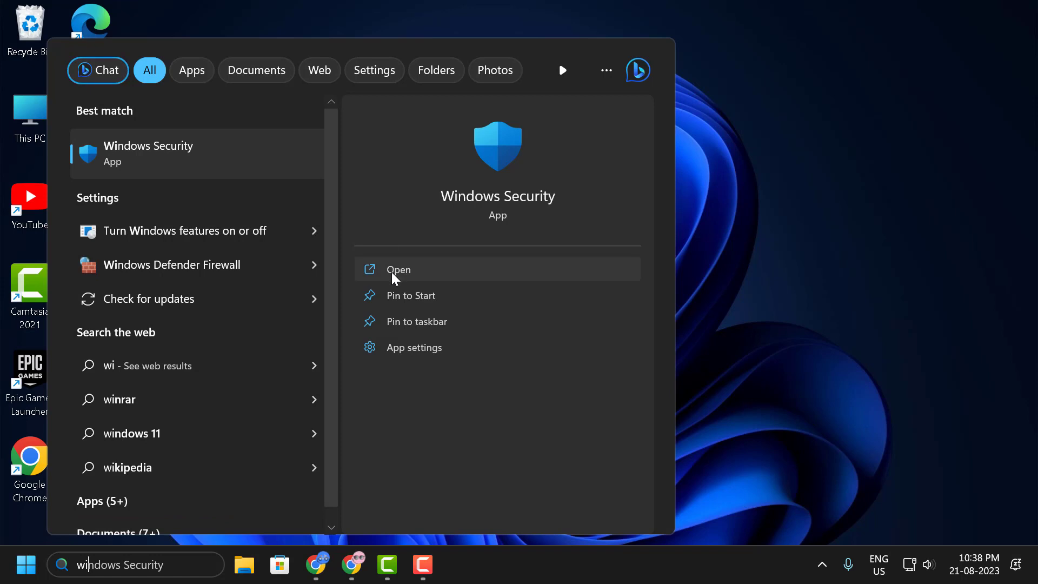
pyautogui.click(393, 272)
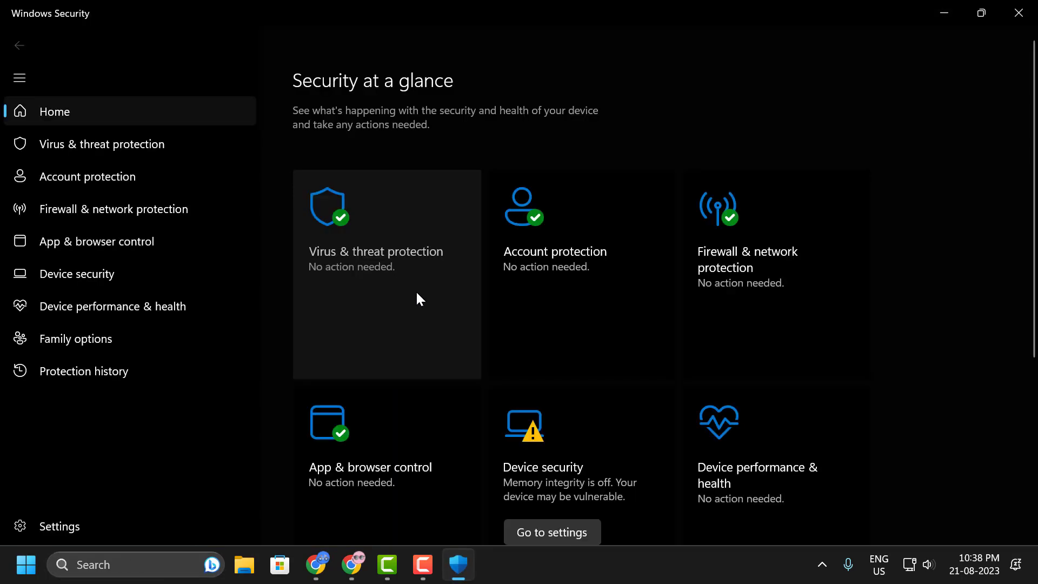
pyautogui.click(406, 288)
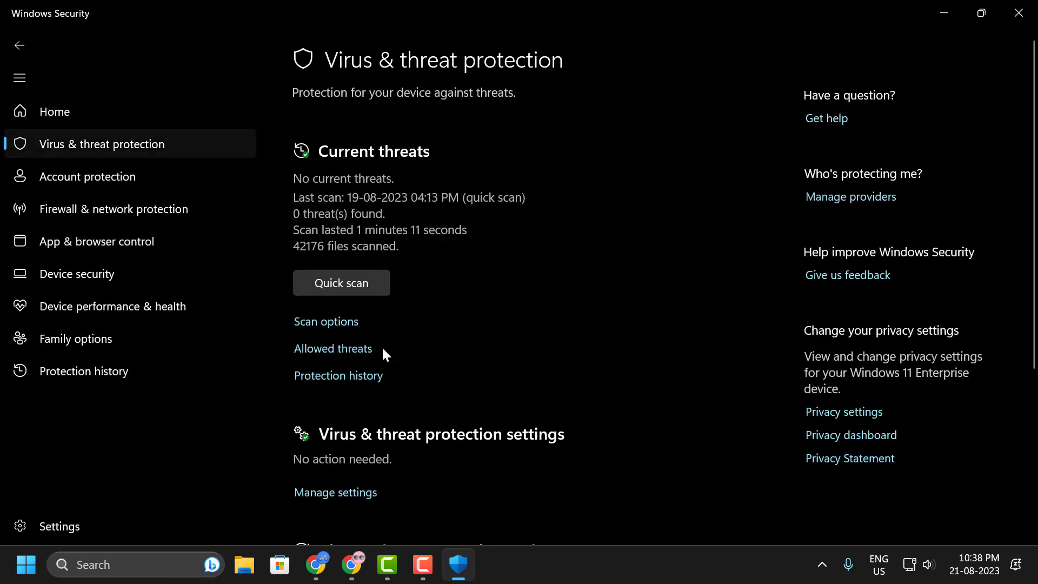
pyautogui.click(330, 333)
pyautogui.scroll(-2, 347, 340)
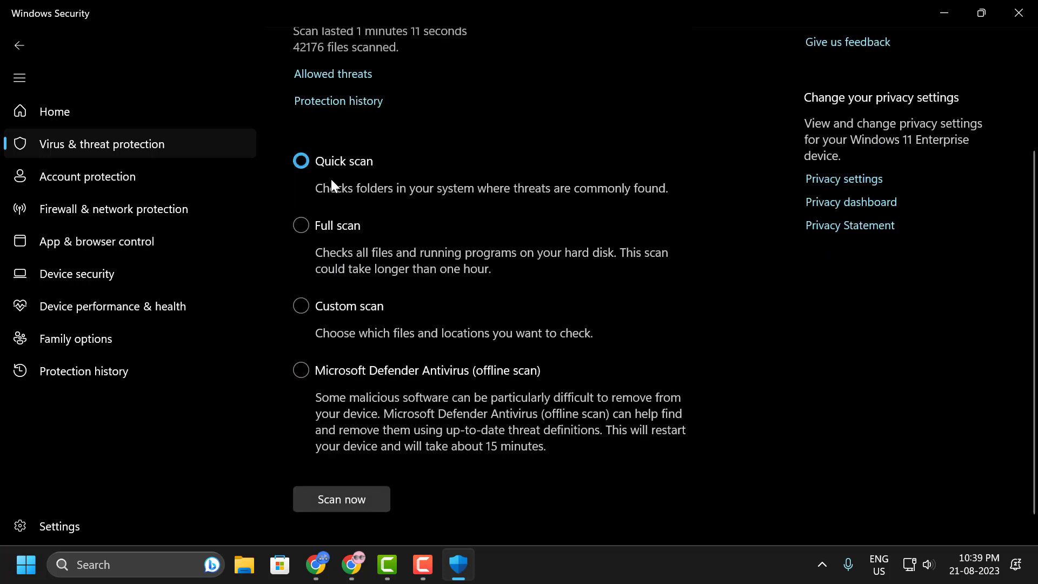
pyautogui.click(306, 165)
pyautogui.click(344, 493)
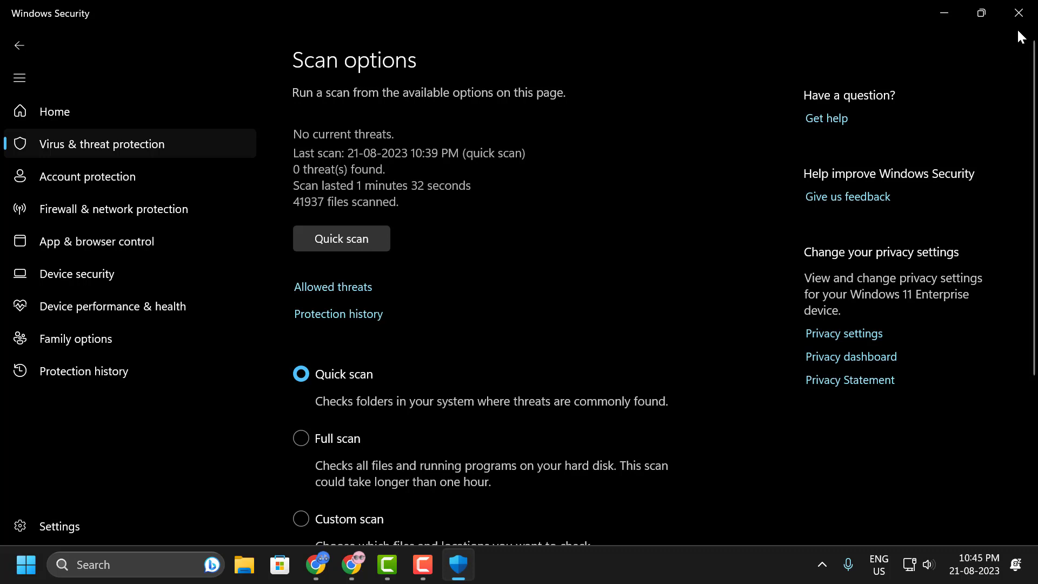
pyautogui.click(1018, 13)
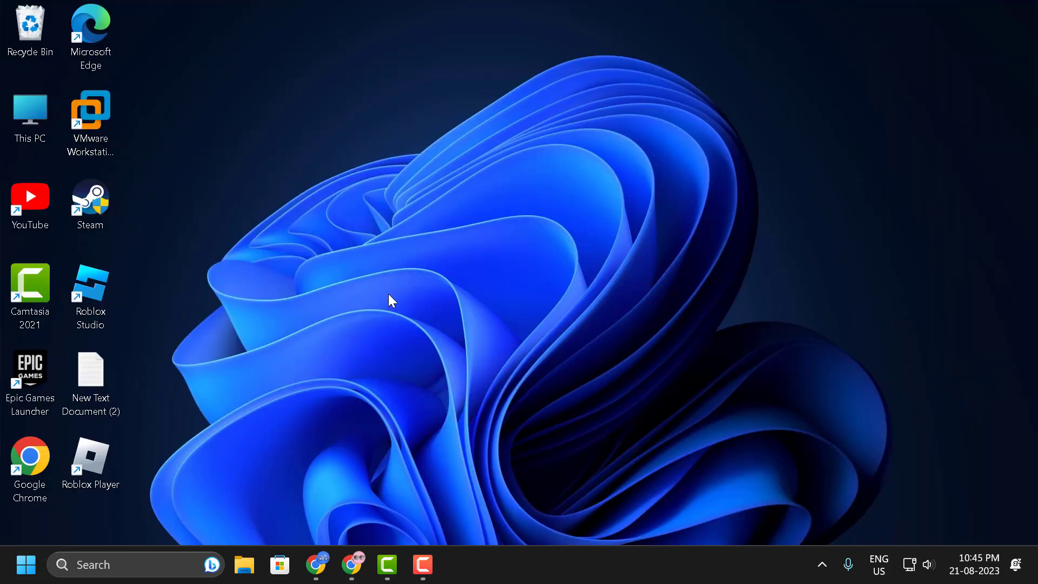
# - Restart the PC from the Start menu power options
pyautogui.click(26, 565)
pyautogui.click(469, 510)
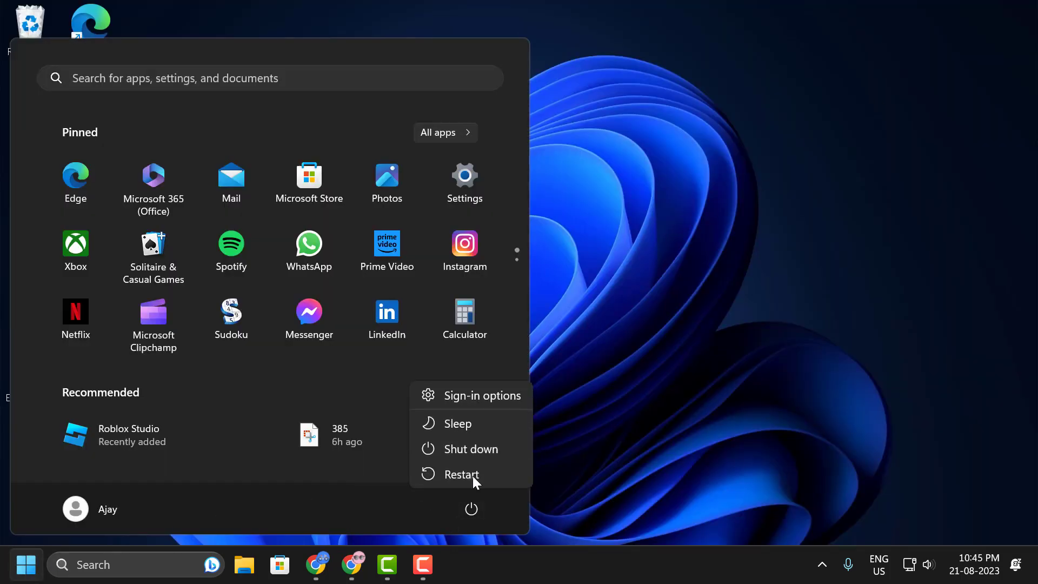
pyautogui.click(606, 302)
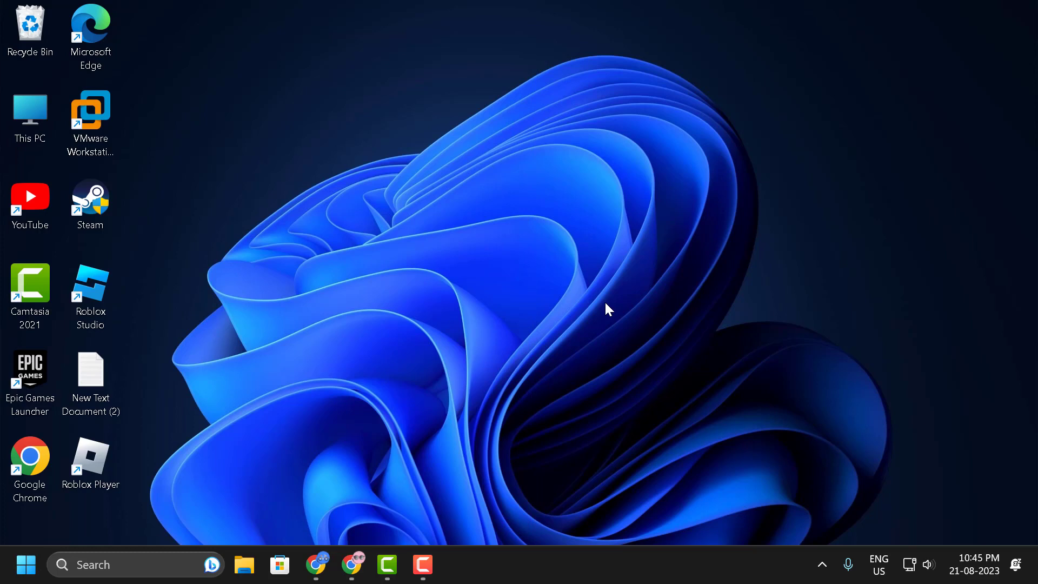